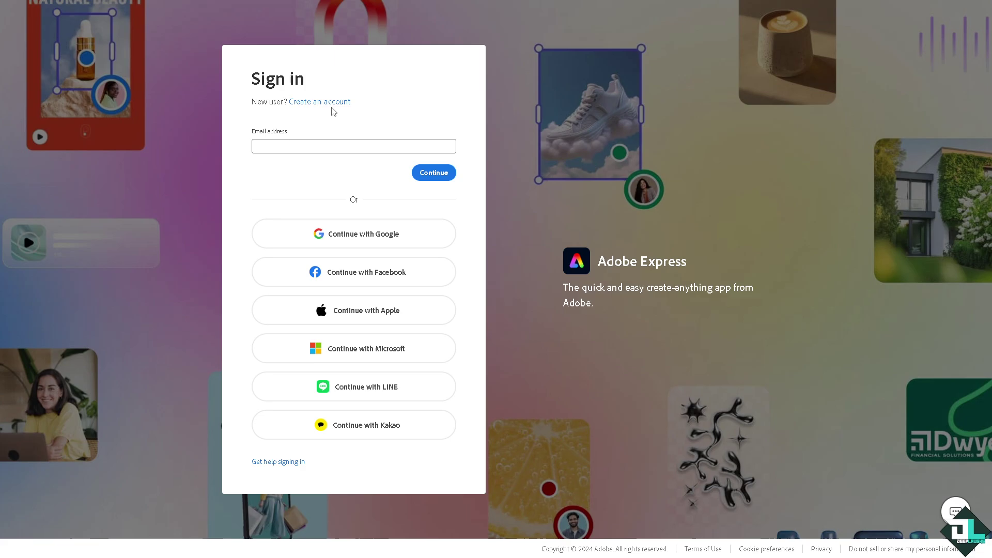
Switch from signing in to the form for creating a new Adobe account.
{"action": "left_click", "coordinate": [331, 102]}
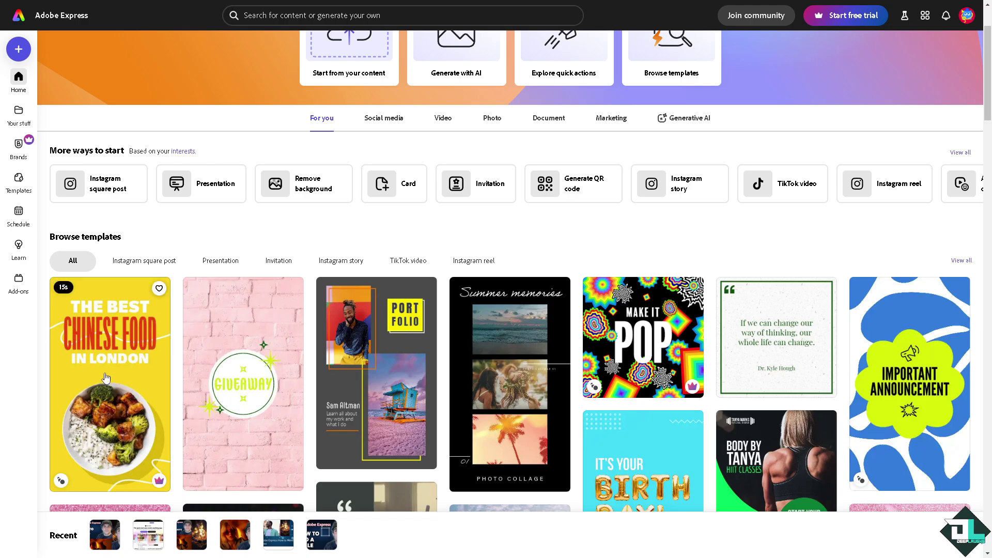
Open the 'How to Add Background' cut-out portrait project via Start from your content.
{"action": "scroll", "coordinate": [160, 337], "scroll_direction": "up", "scroll_amount": 2}
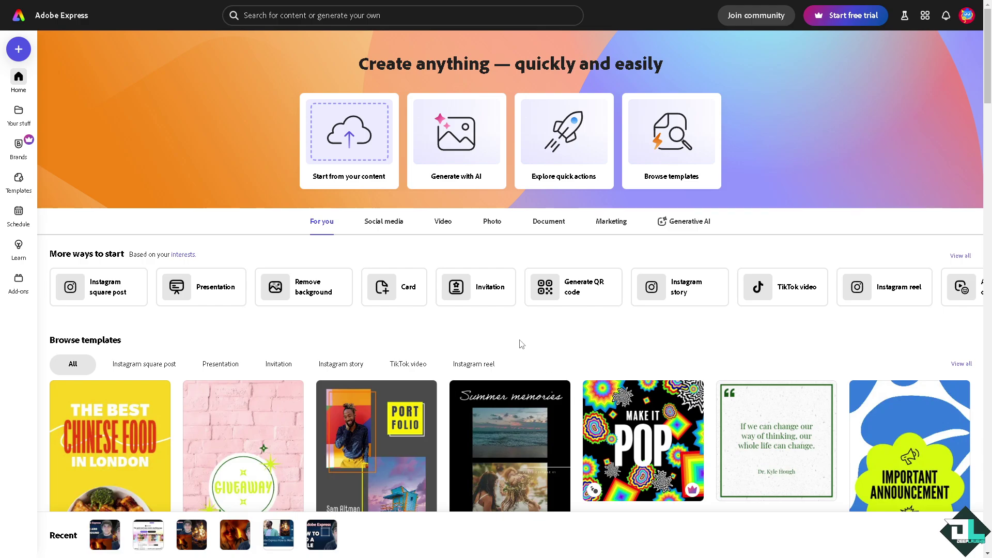
{"action": "left_click", "coordinate": [358, 140]}
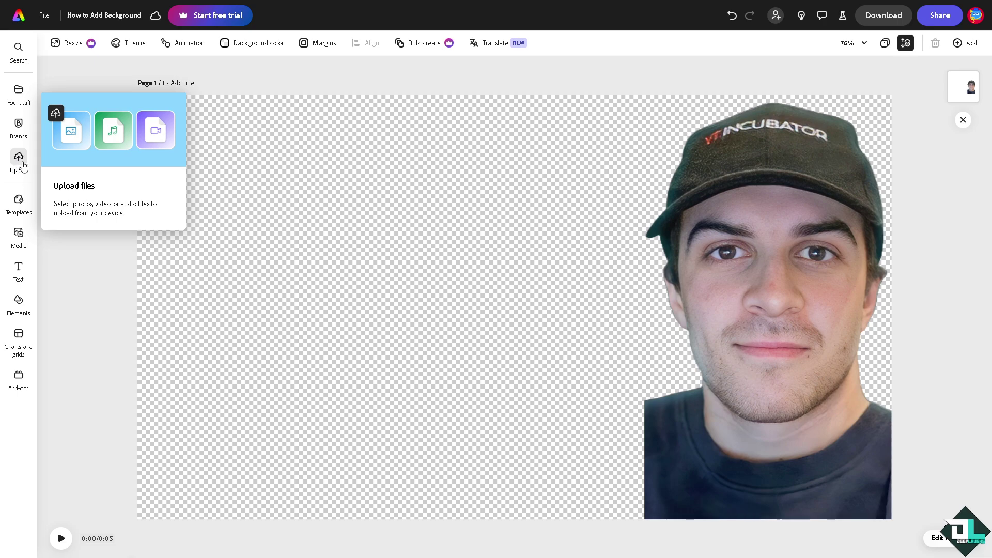
Open the Media panel from the left sidebar.
{"action": "left_click", "coordinate": [19, 235]}
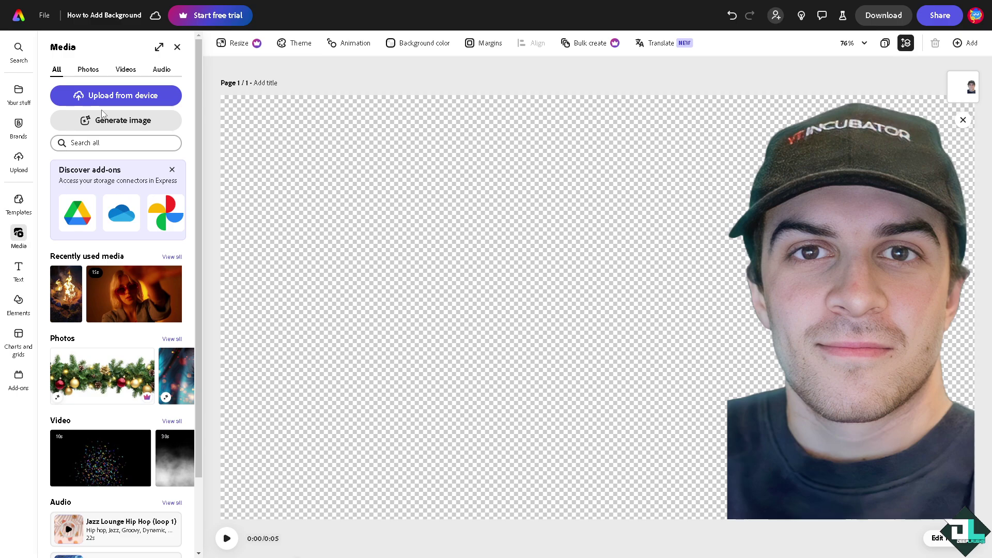
Filter the media library to videos and add the 15-second orange clip.
{"action": "mouse_move", "coordinate": [124, 323]}
{"action": "left_click", "coordinate": [172, 420]}
{"action": "mouse_move", "coordinate": [125, 195]}
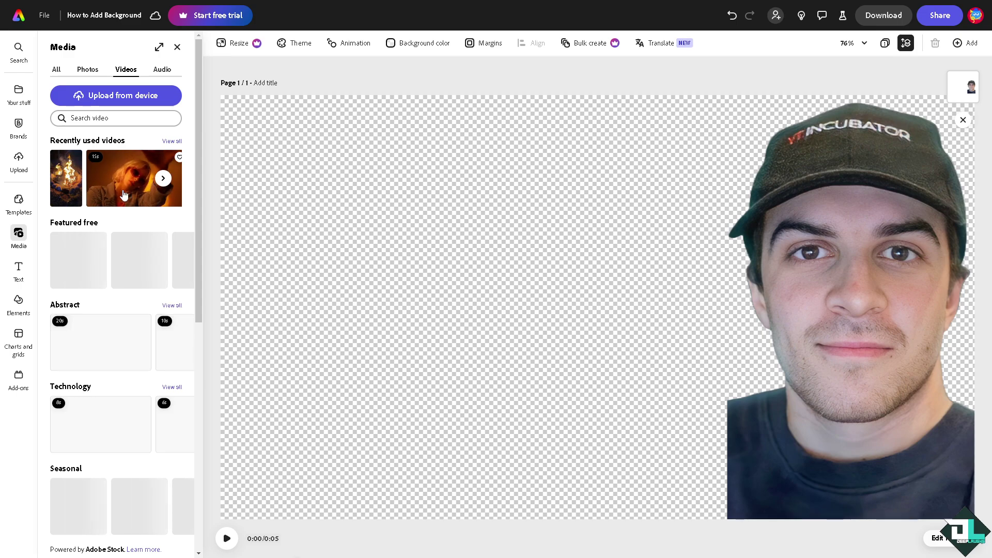
{"action": "left_click", "coordinate": [98, 180]}
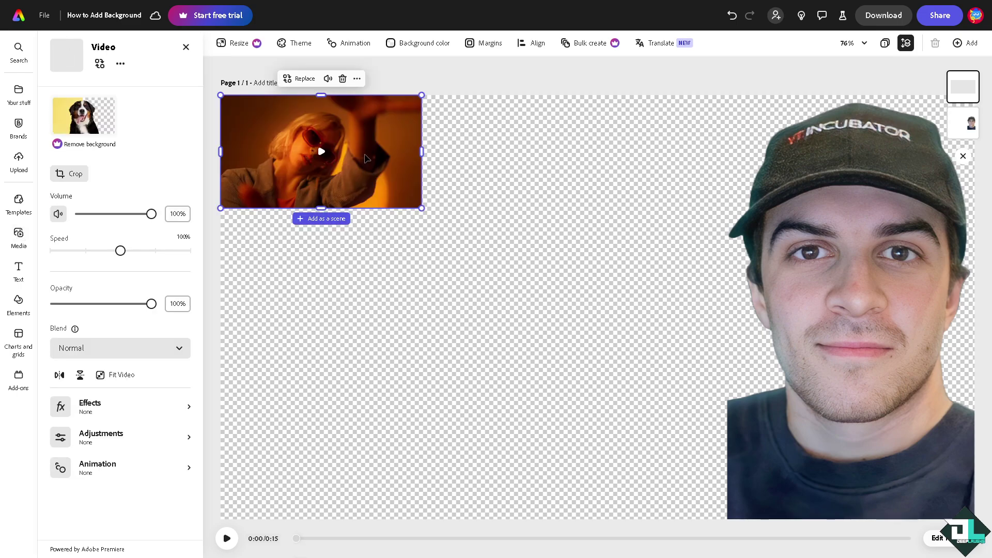
Move the orange video clip to the page's bottom-left and enlarge it from its corner.
{"action": "left_click_drag", "start_coordinate": [365, 158], "coordinate": [365, 464]}
{"action": "left_click_drag", "start_coordinate": [424, 407], "coordinate": [607, 358]}
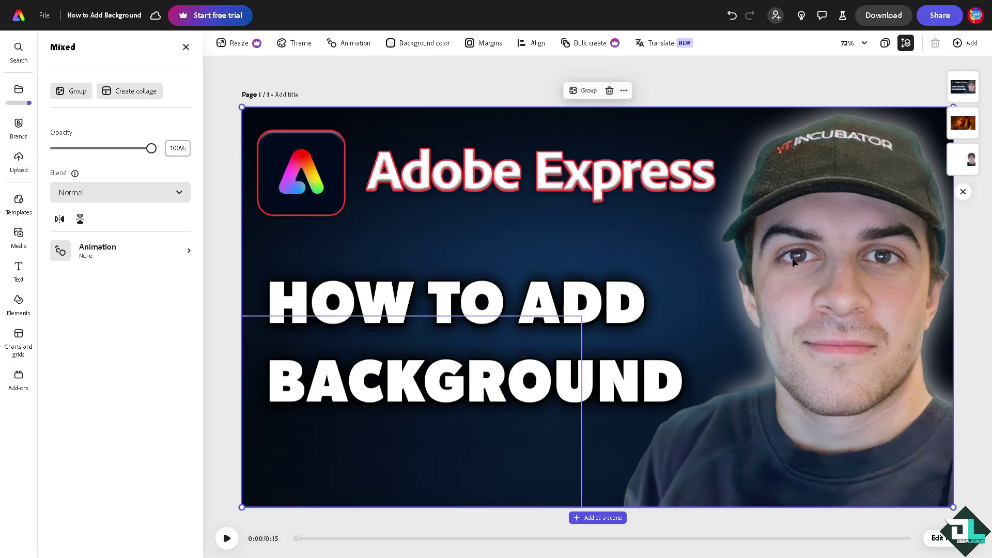
Shrink the title image and add the orange video clip at the bottom-left corner.
{"action": "left_click_drag", "start_coordinate": [953, 507], "coordinate": [468, 398]}
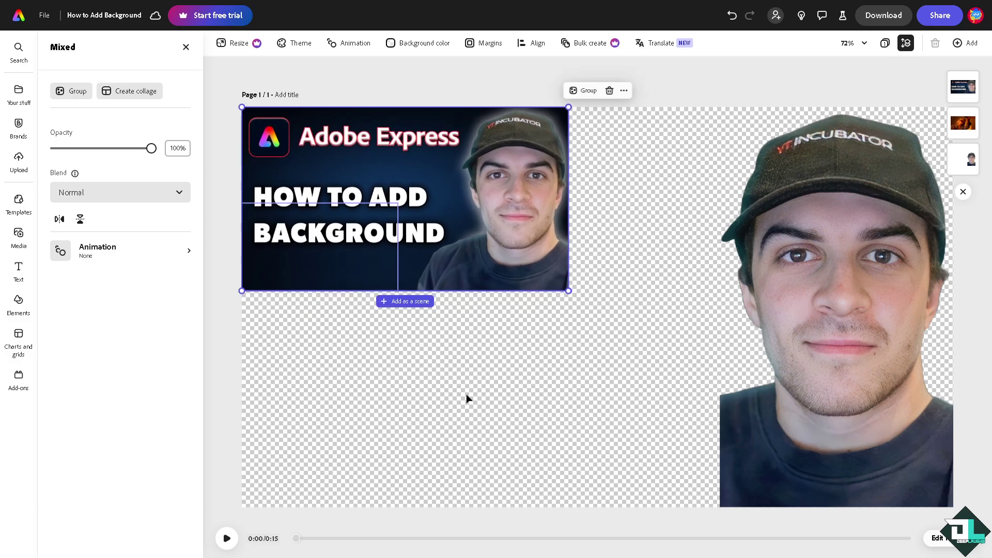
{"action": "left_click", "coordinate": [554, 281]}
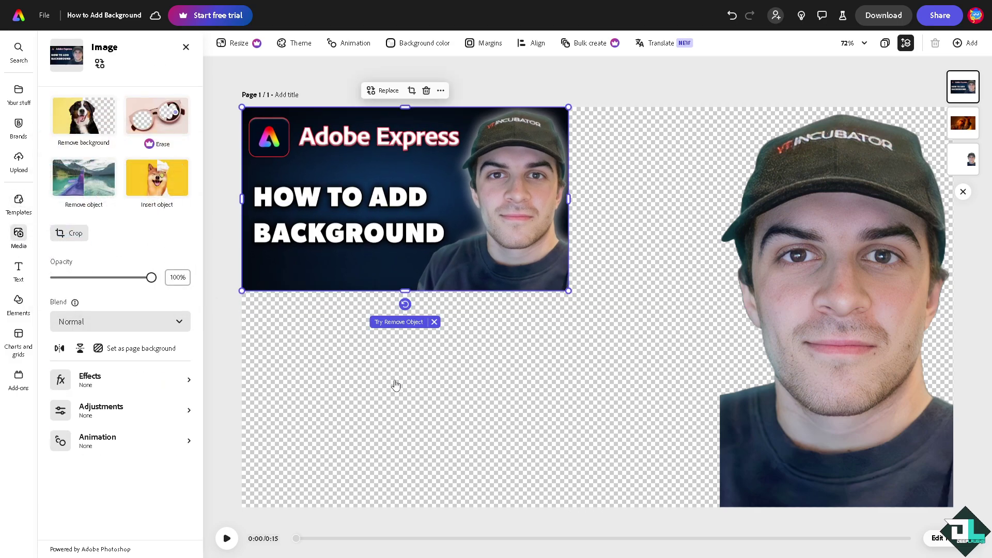
{"action": "left_click", "coordinate": [148, 203]}
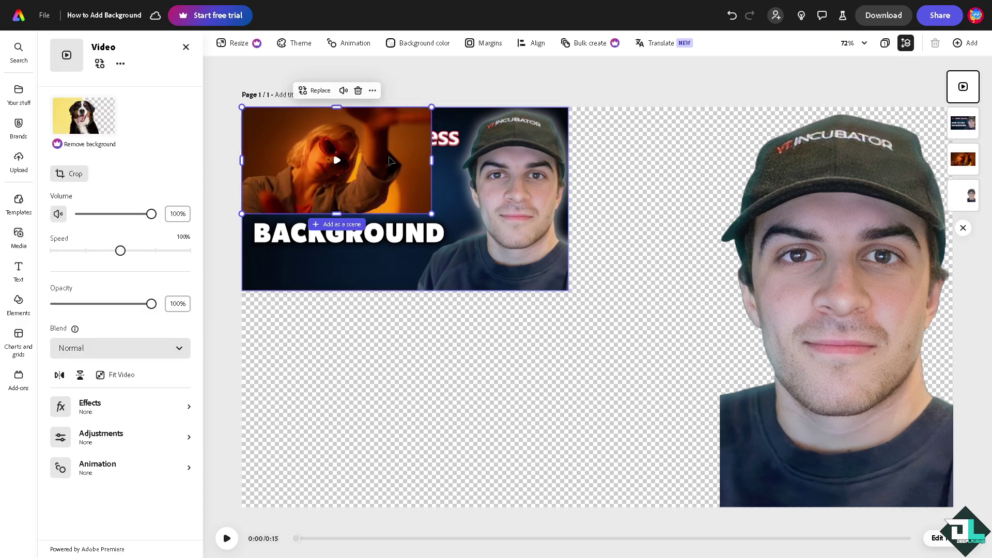
{"action": "left_click_drag", "start_coordinate": [390, 161], "coordinate": [427, 408]}
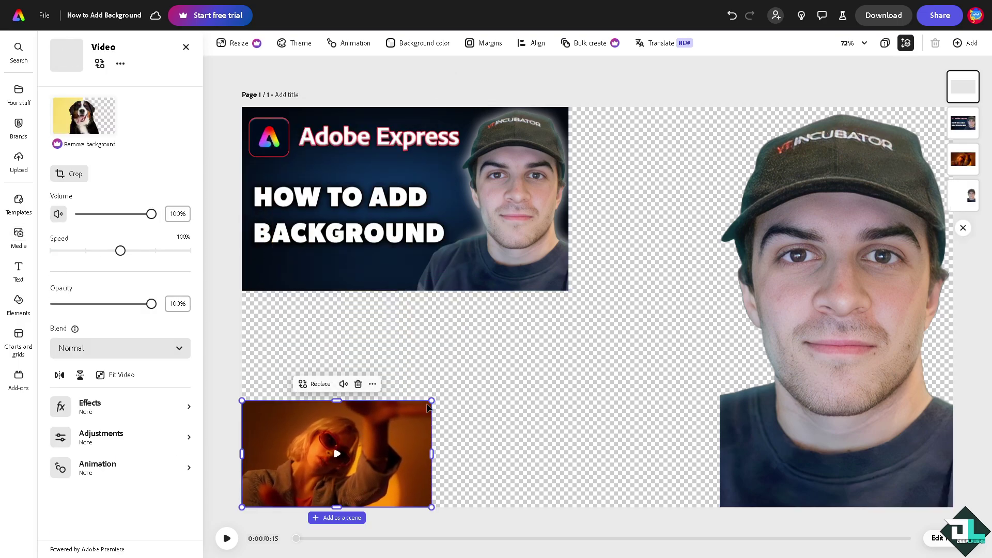
Enlarge the title image across the upper page and stretch the video into a bottom strip.
{"action": "left_click", "coordinate": [566, 266]}
{"action": "left_click_drag", "start_coordinate": [569, 291], "coordinate": [701, 365]}
{"action": "left_click", "coordinate": [428, 410]}
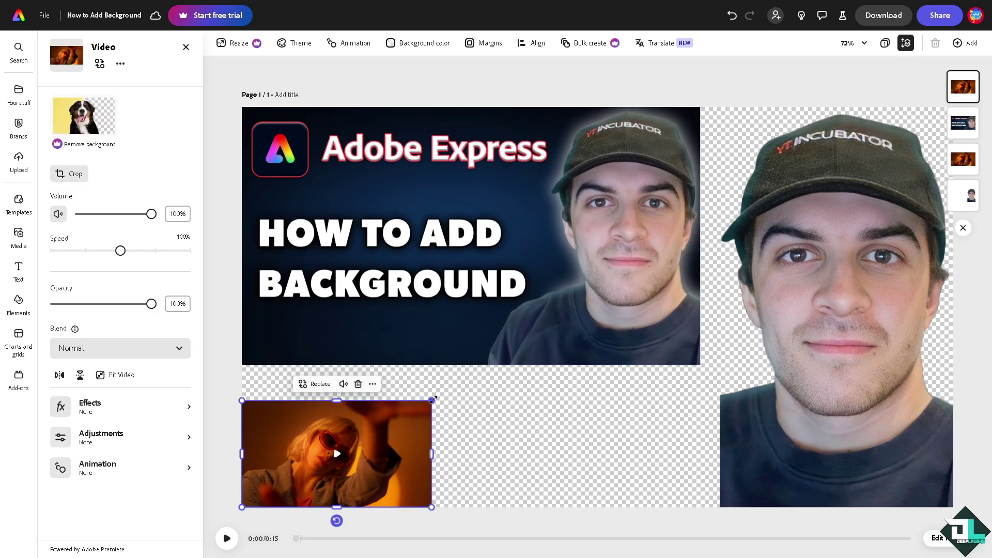
{"action": "left_click_drag", "start_coordinate": [433, 400], "coordinate": [502, 384]}
{"action": "left_click_drag", "start_coordinate": [492, 436], "coordinate": [700, 437]}
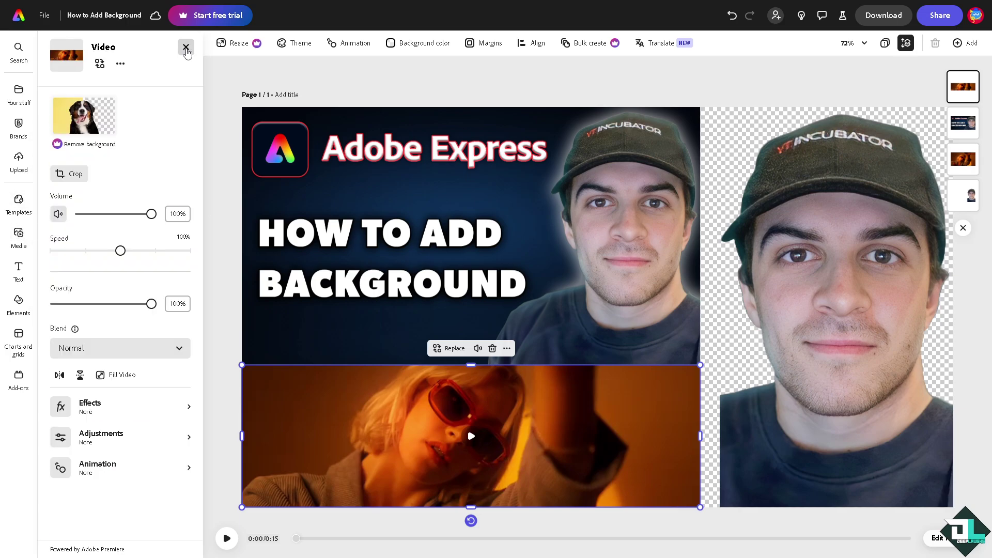
Delete the orange video clip and stretch the title image to fill the entire page.
{"action": "left_click", "coordinate": [185, 47]}
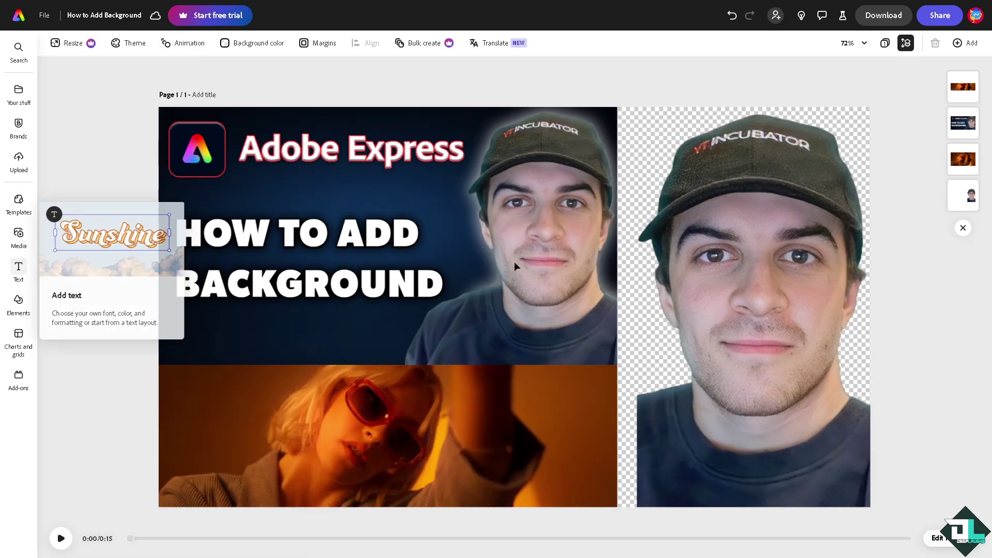
{"action": "left_click", "coordinate": [515, 248]}
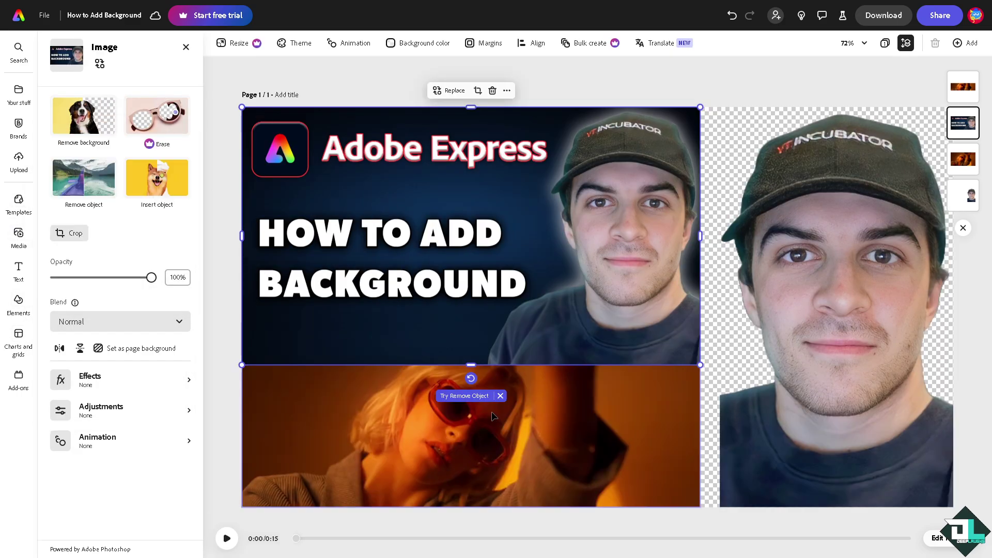
{"action": "left_click", "coordinate": [575, 399]}
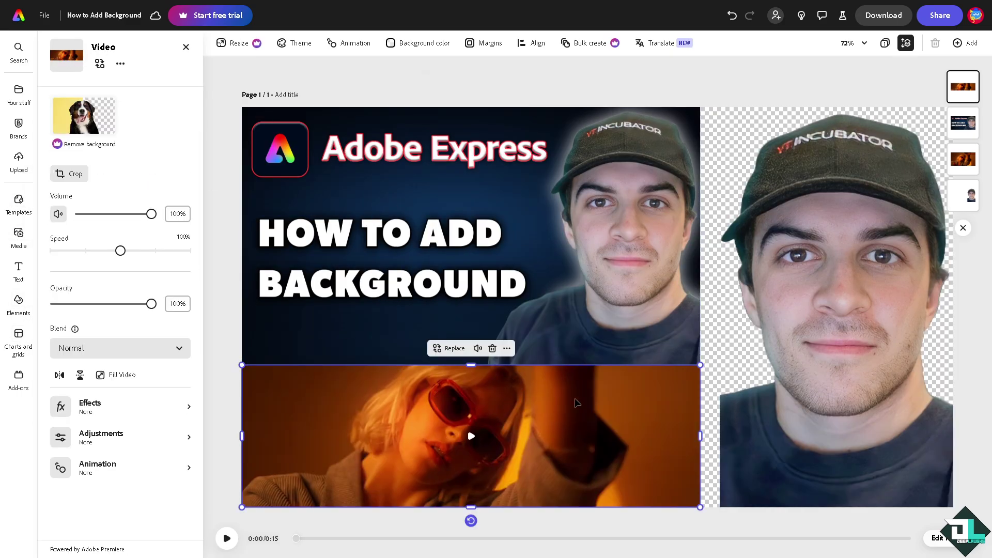
{"action": "key", "text": "Delete"}
{"action": "left_click", "coordinate": [655, 303]}
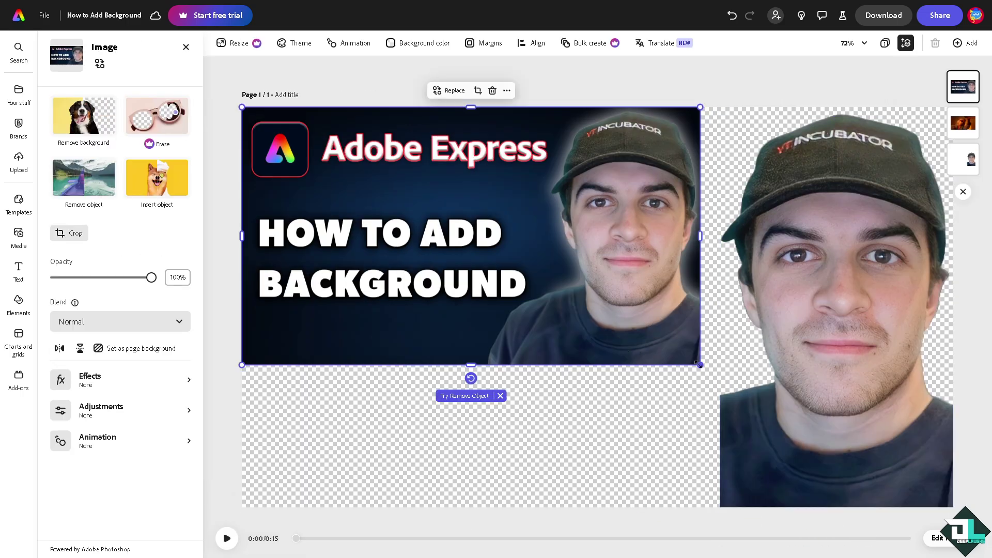
{"action": "left_click_drag", "start_coordinate": [702, 366], "coordinate": [954, 508]}
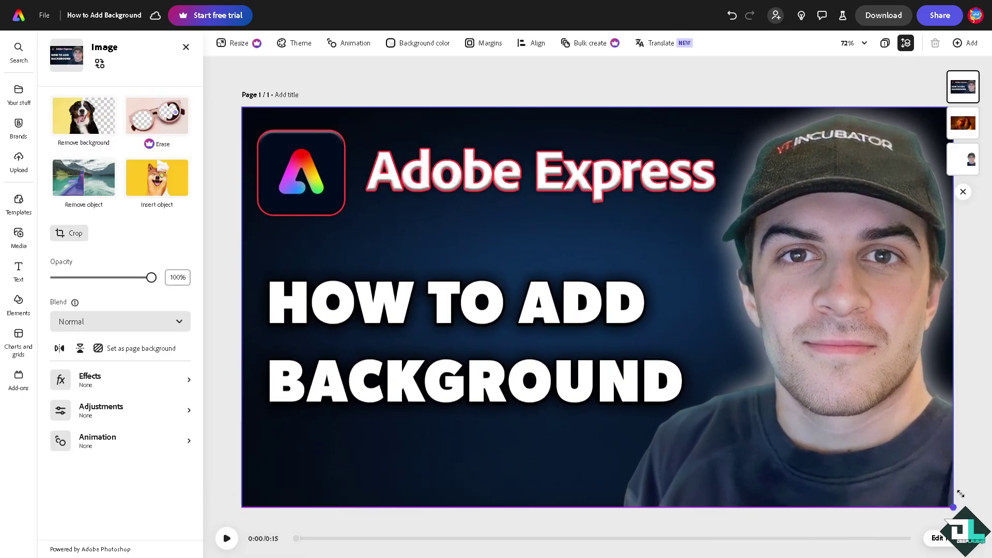
Rearrange the title image's layer order, moving it backward and then to the top.
{"action": "right_click", "coordinate": [668, 300]}
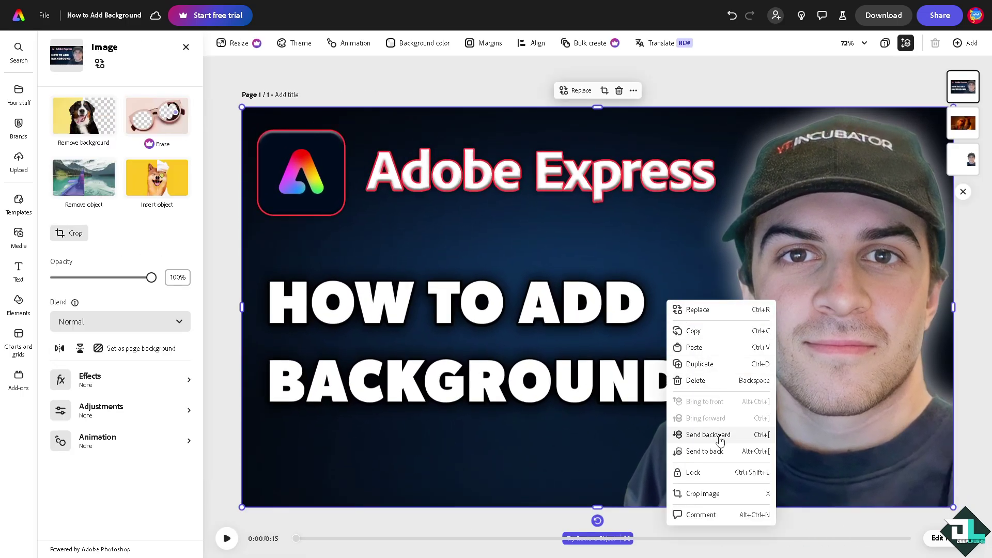
{"action": "left_click", "coordinate": [721, 452]}
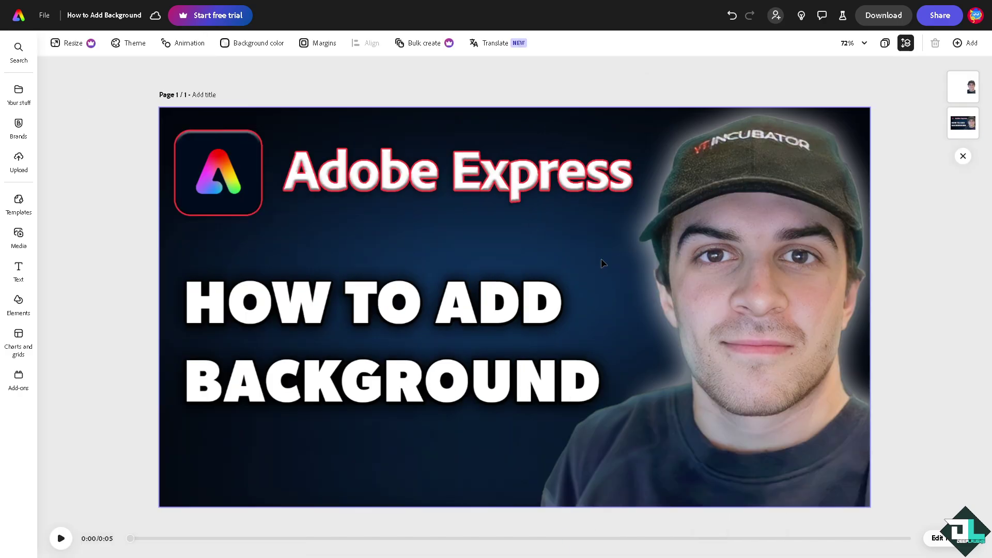
{"action": "left_click", "coordinate": [602, 264]}
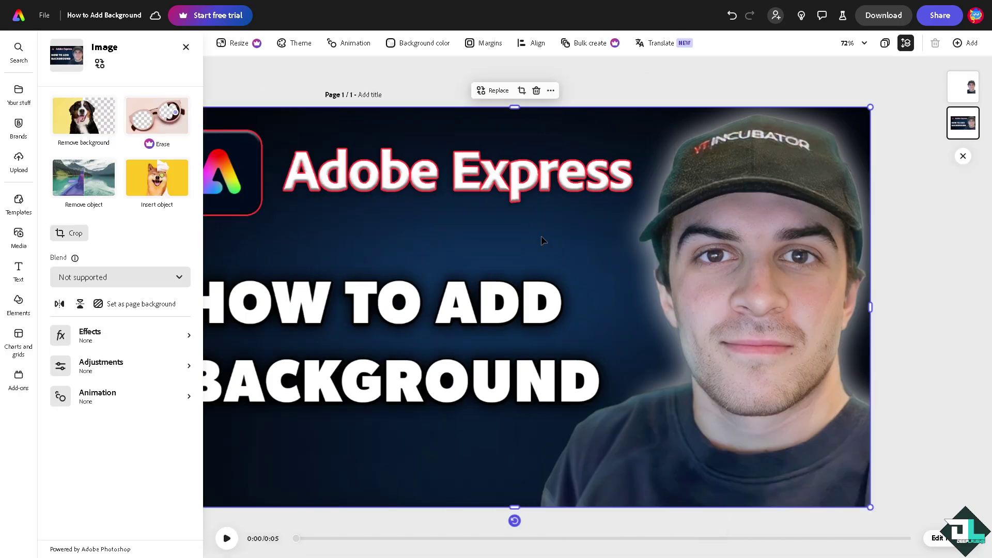
{"action": "right_click", "coordinate": [525, 229]}
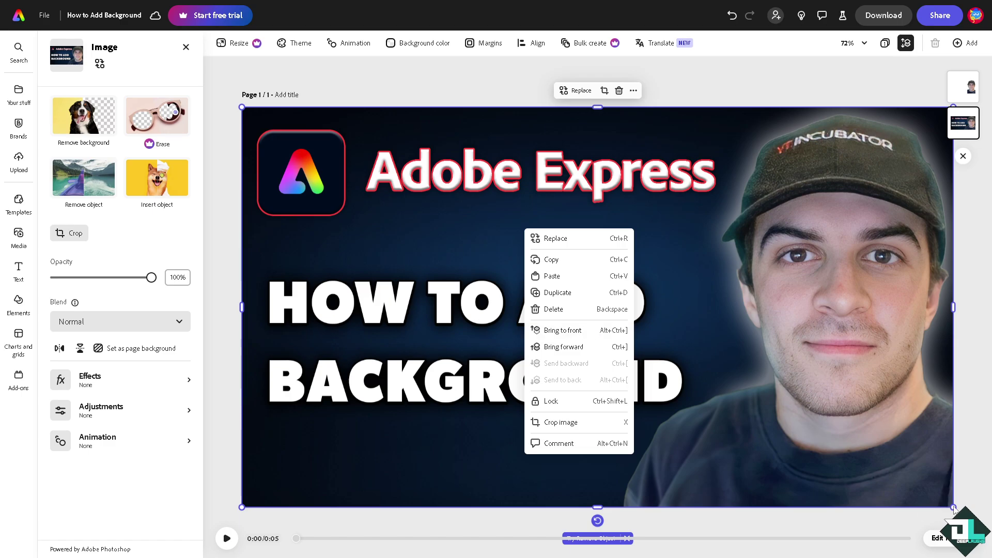
{"action": "left_click", "coordinate": [646, 314]}
{"action": "right_click", "coordinate": [545, 321]}
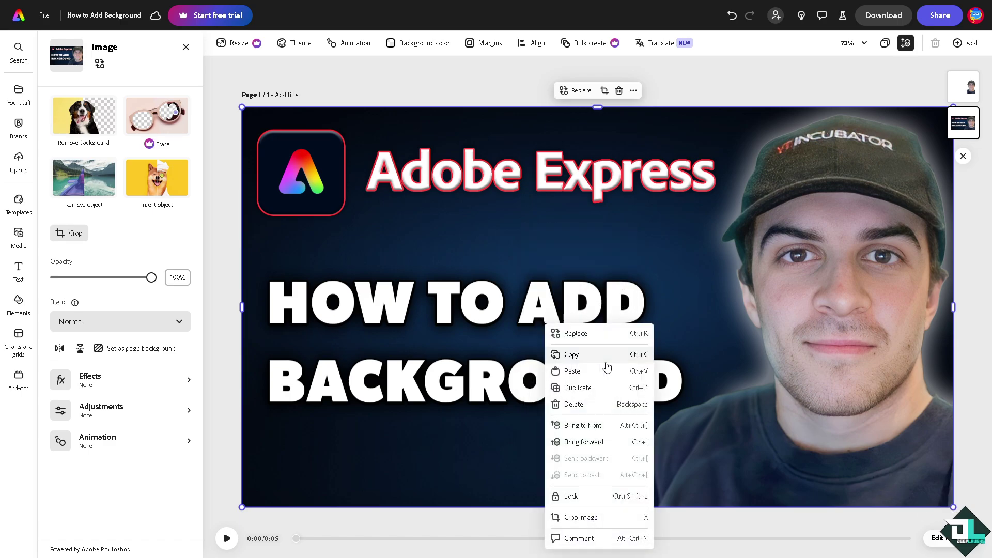
{"action": "left_click", "coordinate": [605, 430]}
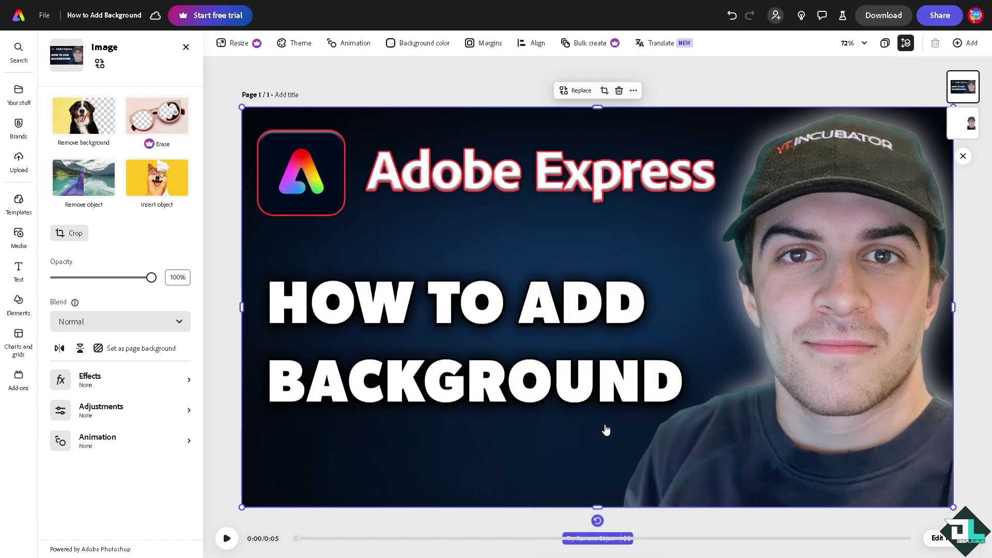
Send the title image behind the portrait, stretch and align it to the page, then deselect.
{"action": "left_click_drag", "start_coordinate": [767, 209], "coordinate": [784, 206]}
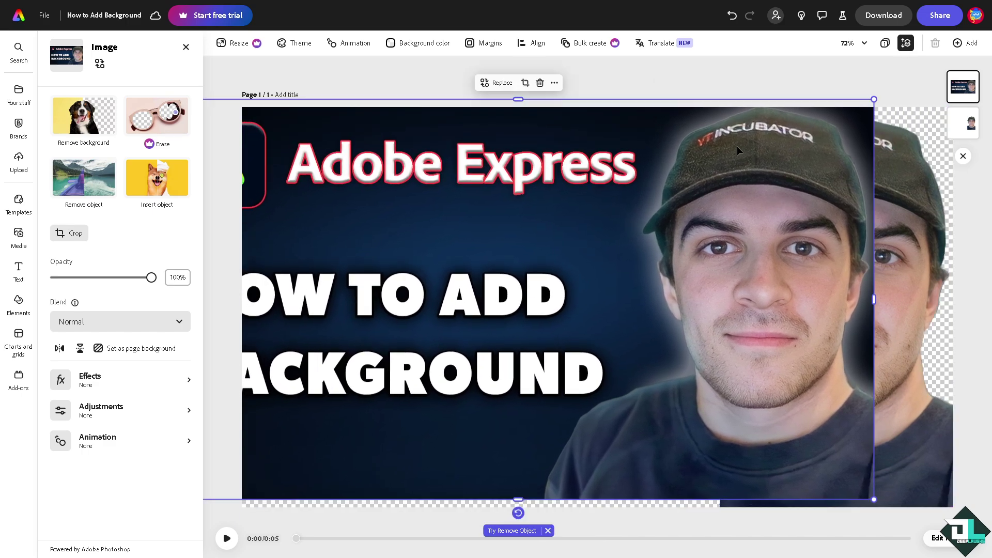
{"action": "right_click", "coordinate": [752, 152]}
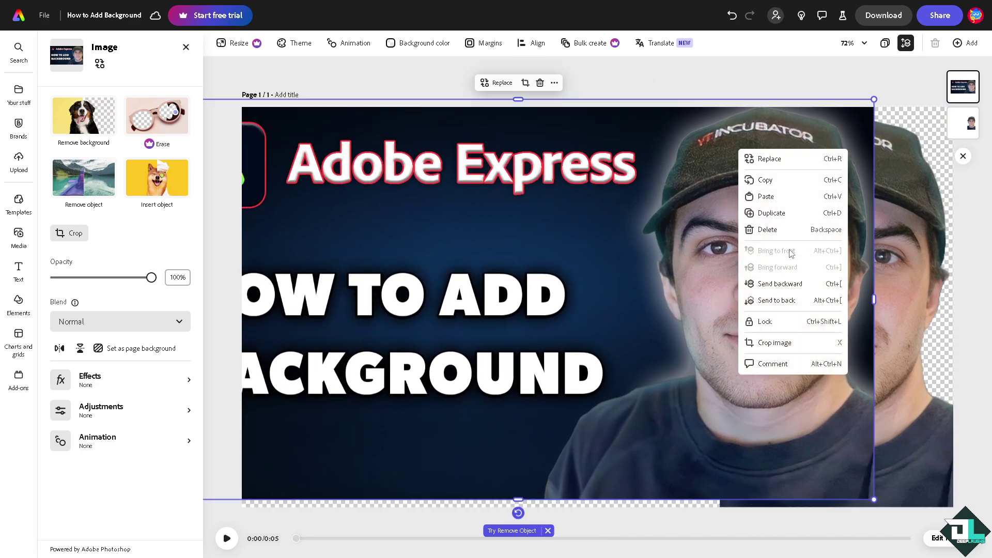
{"action": "left_click", "coordinate": [787, 300]}
{"action": "left_click_drag", "start_coordinate": [874, 300], "coordinate": [959, 308]}
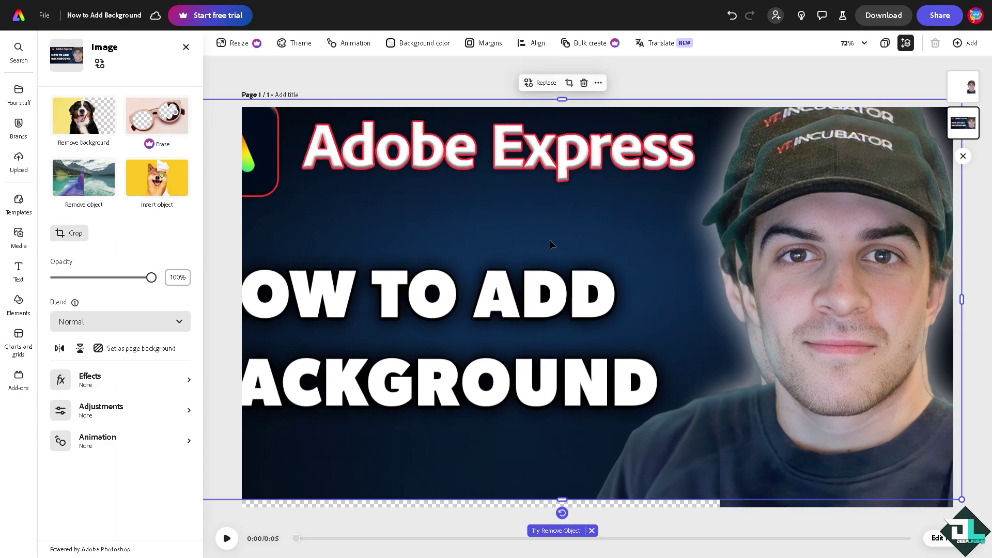
{"action": "left_click_drag", "start_coordinate": [379, 116], "coordinate": [447, 128]}
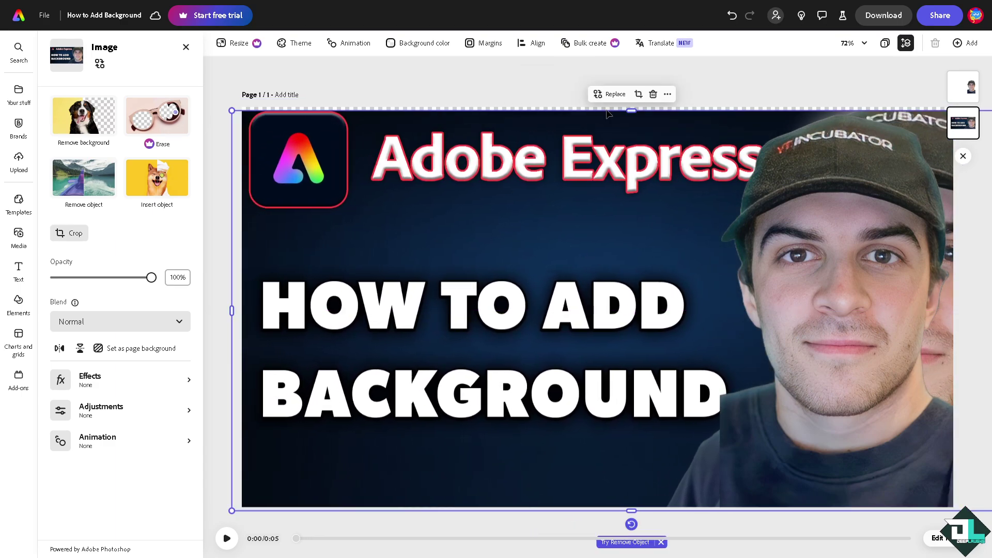
{"action": "left_click_drag", "start_coordinate": [609, 113], "coordinate": [634, 104]}
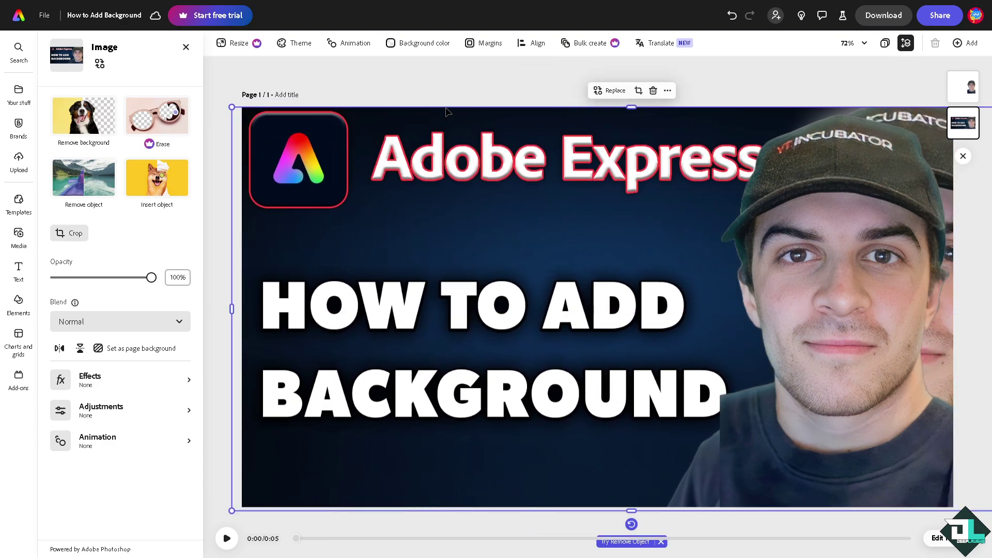
{"action": "left_click", "coordinate": [342, 72]}
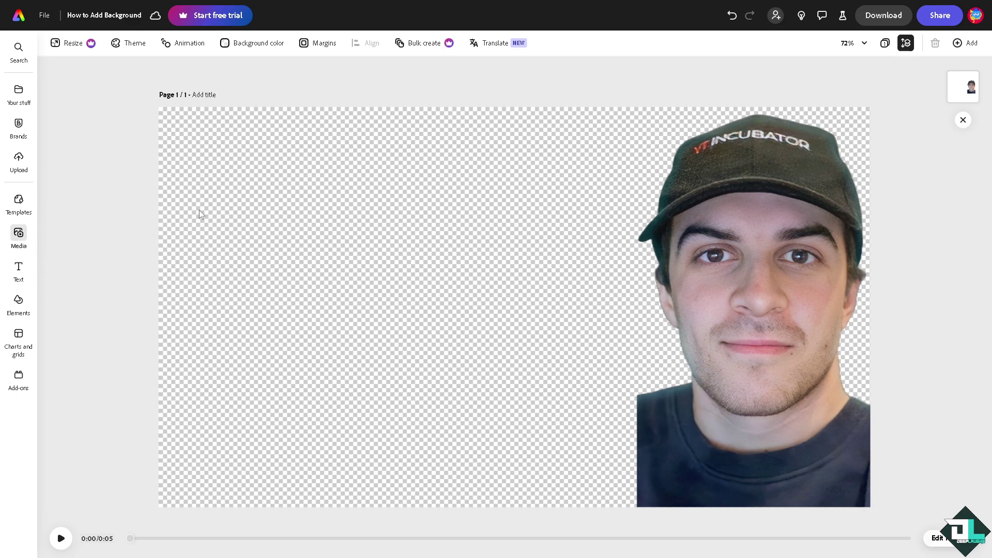
Add the campfire video and stretch it to cover the whole page.
{"action": "left_click", "coordinate": [27, 249]}
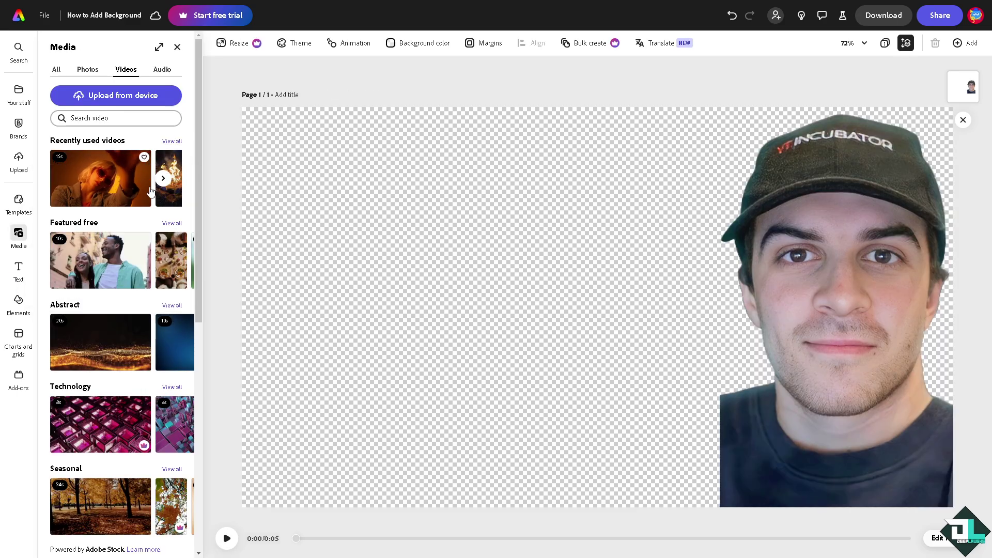
{"action": "left_click", "coordinate": [168, 203]}
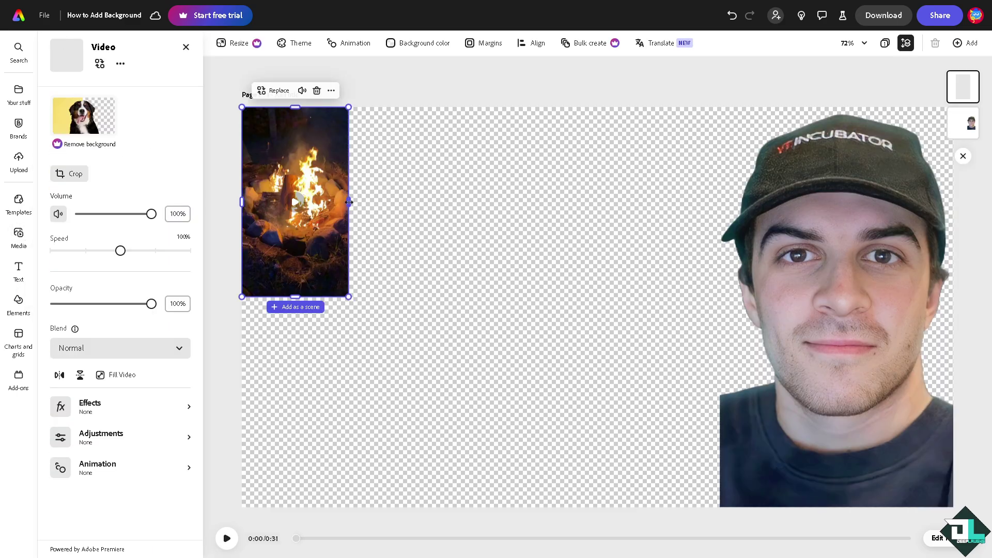
{"action": "left_click_drag", "start_coordinate": [349, 202], "coordinate": [953, 233]}
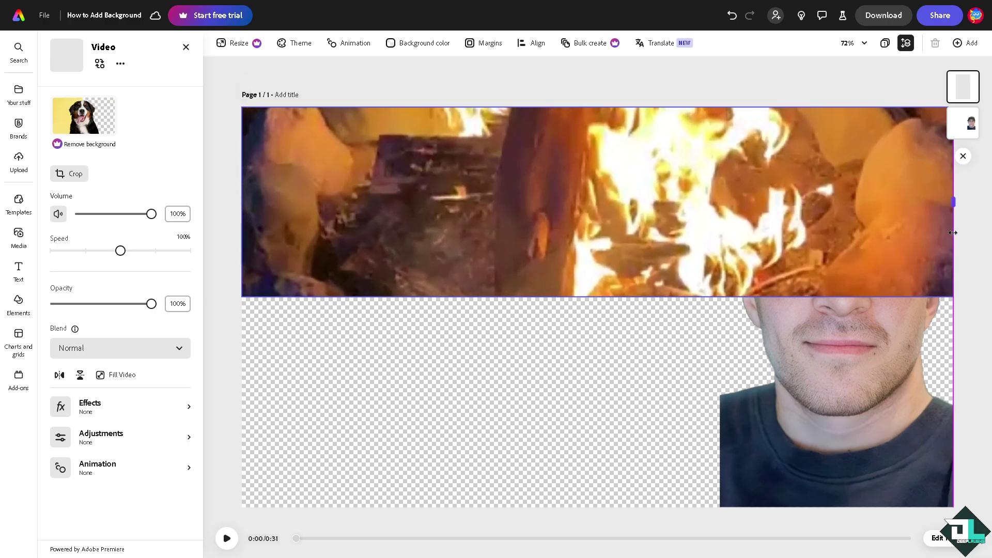
{"action": "left_click_drag", "start_coordinate": [598, 297], "coordinate": [598, 519]}
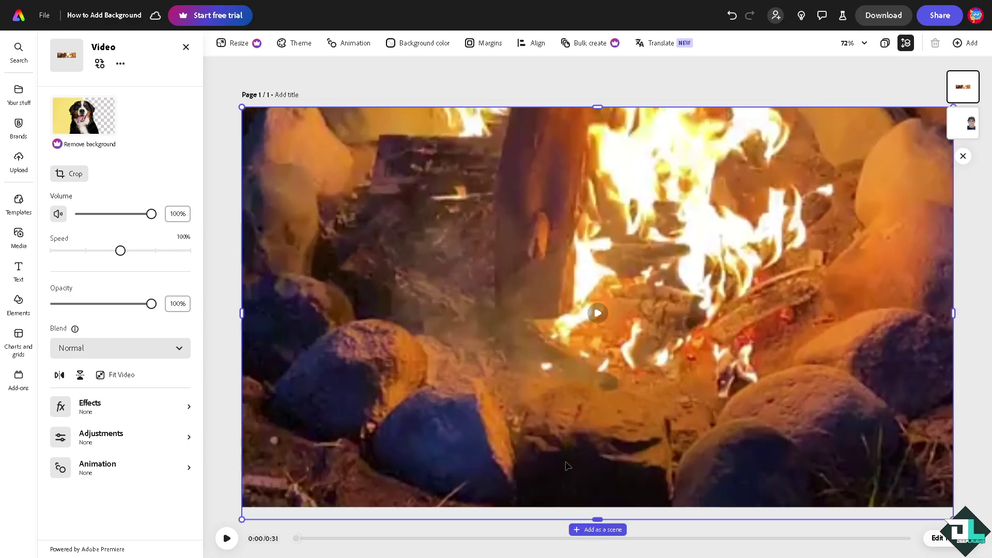
Send the campfire video behind the portrait, then delete it.
{"action": "right_click", "coordinate": [476, 282]}
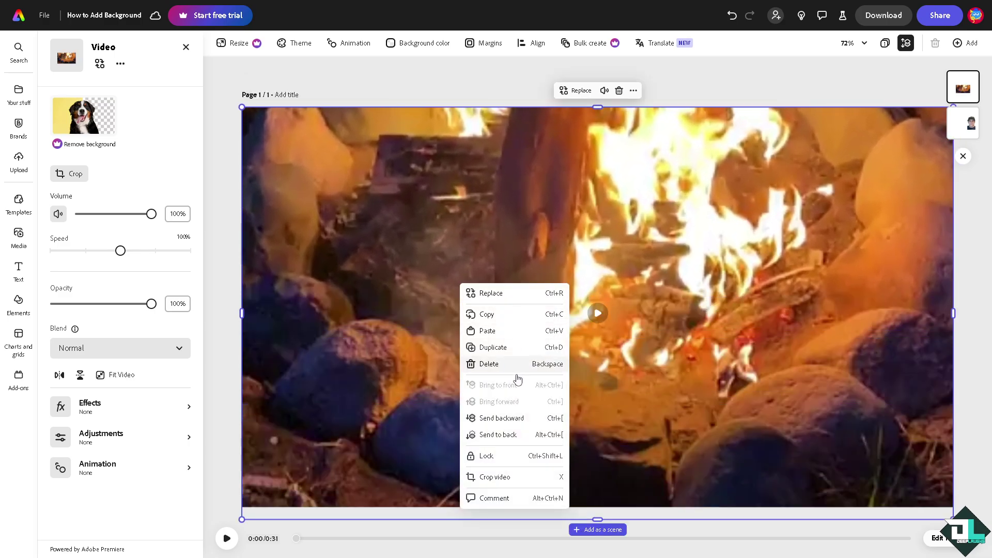
{"action": "left_click", "coordinate": [517, 441]}
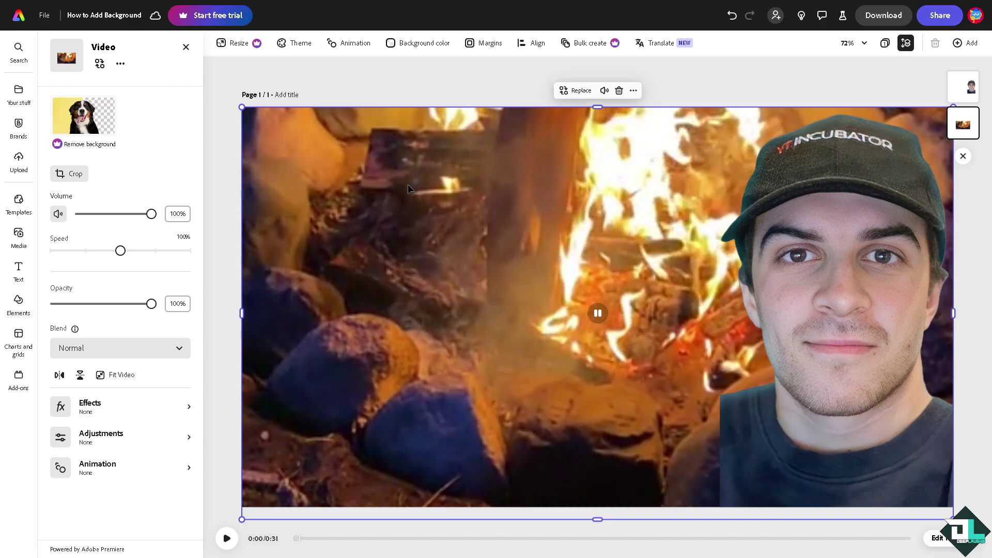
{"action": "key", "text": "Delete"}
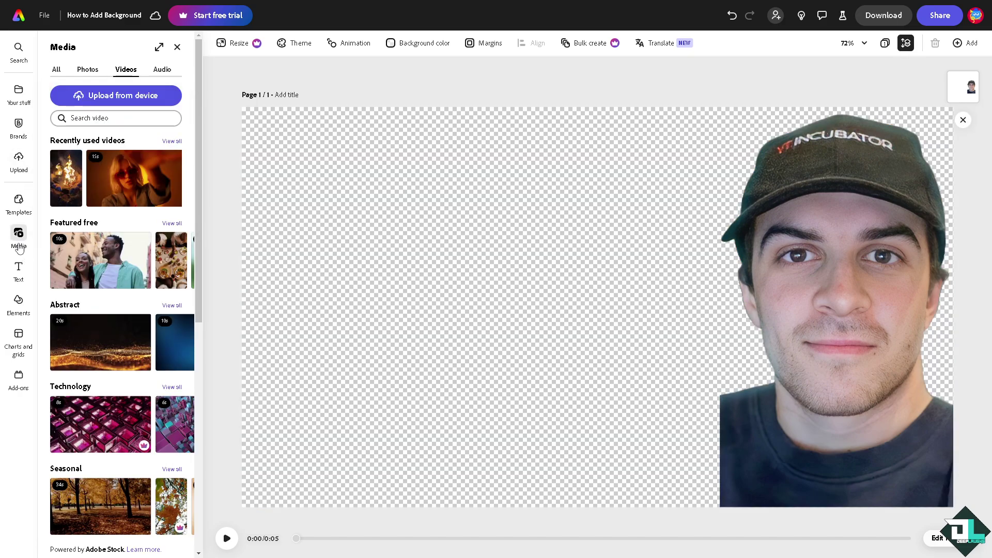
Search media for 'Background' and add the purple brick wall photo.
{"action": "left_click", "coordinate": [56, 70]}
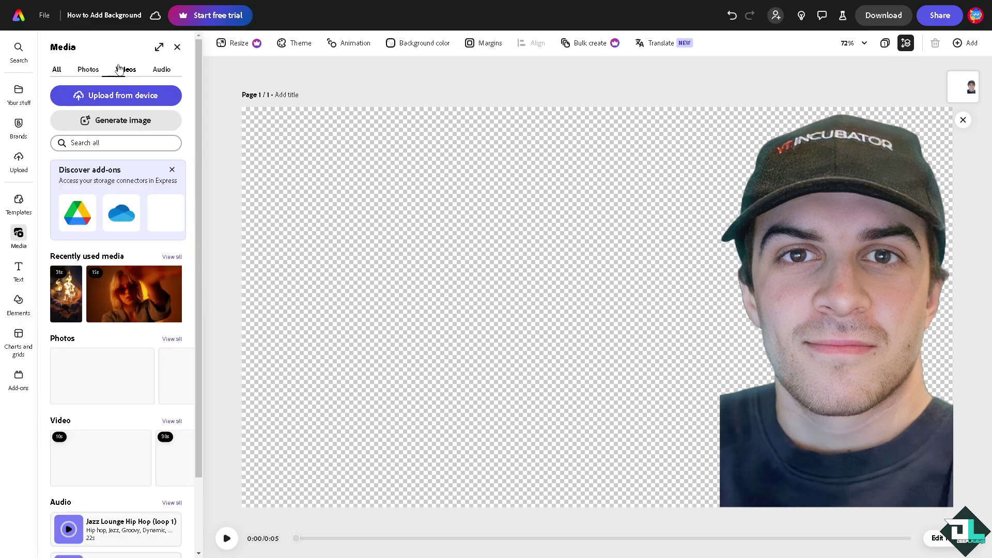
{"action": "left_click", "coordinate": [107, 144]}
{"action": "type", "text": "Back"}
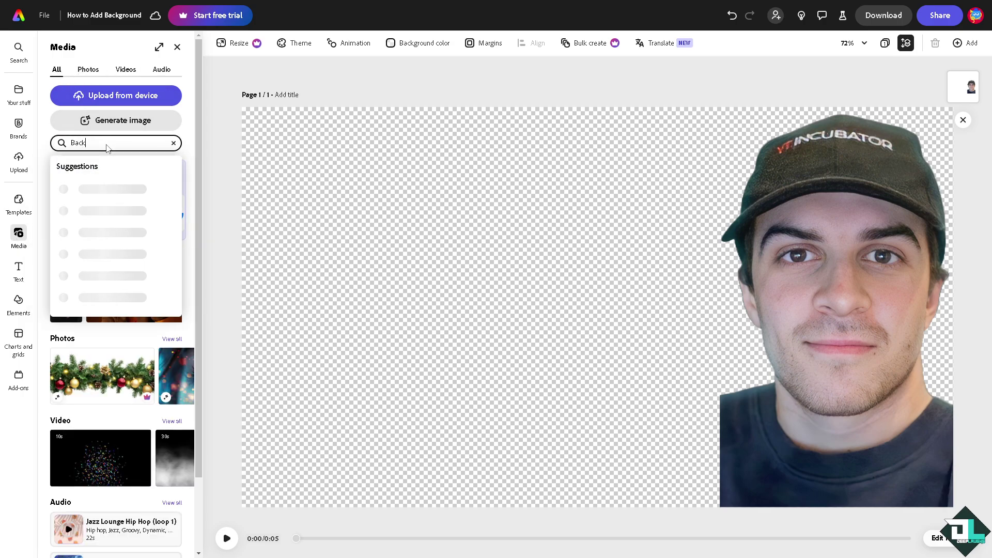
{"action": "type", "text": "ground"}
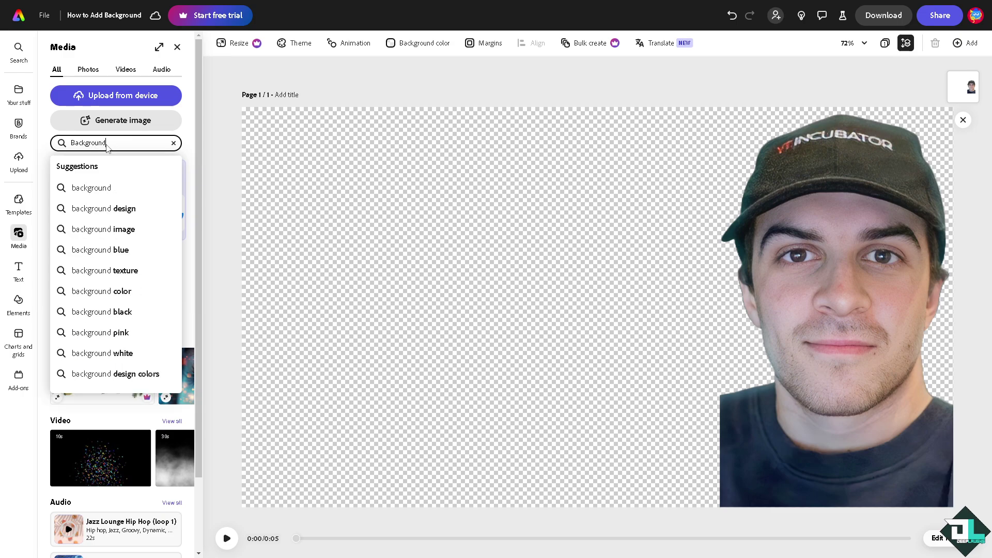
{"action": "left_click", "coordinate": [107, 188]}
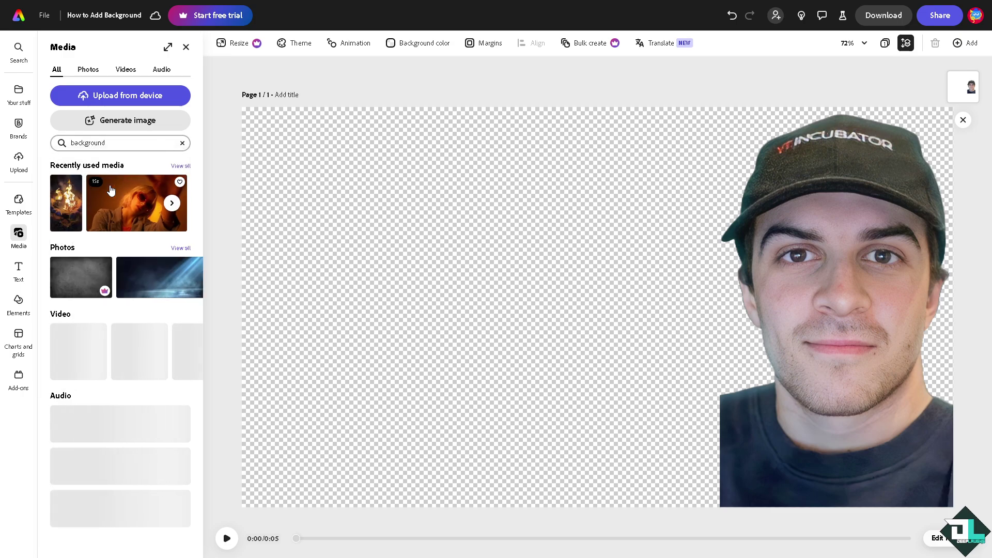
{"action": "left_click", "coordinate": [181, 249]}
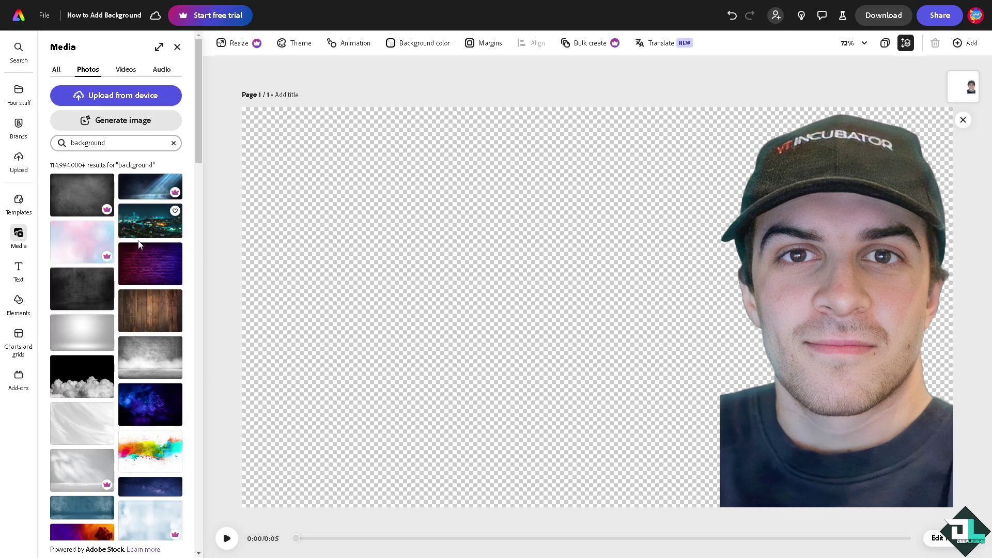
{"action": "left_click", "coordinate": [155, 270]}
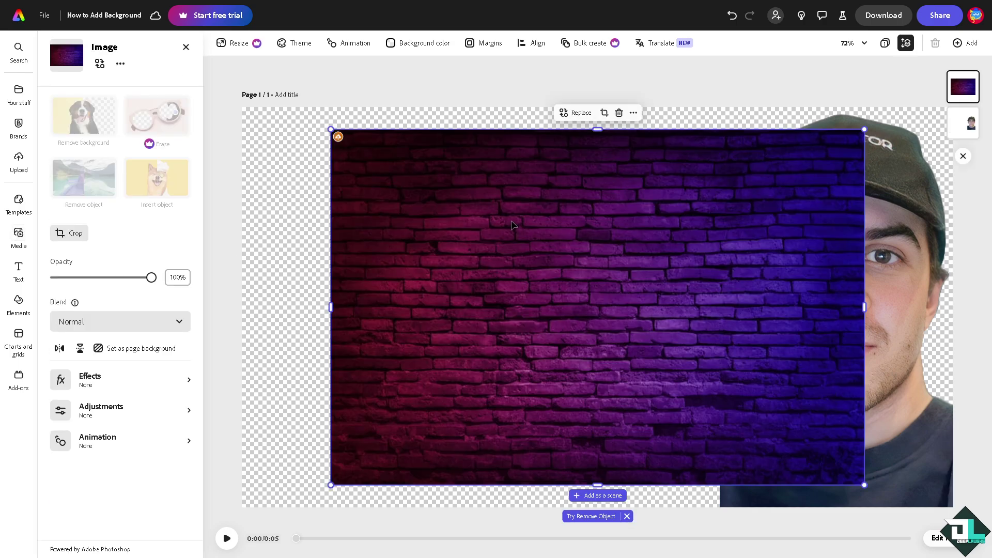
Send the brick wall behind the portrait, resize it to the page, and set it as page background.
{"action": "right_click", "coordinate": [500, 207]}
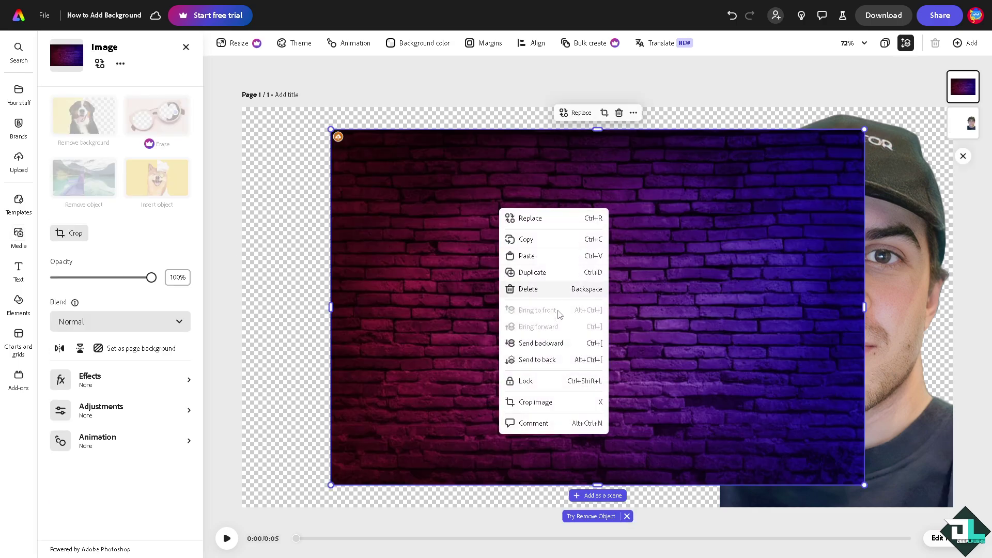
{"action": "left_click", "coordinate": [554, 359]}
{"action": "left_click_drag", "start_coordinate": [331, 130], "coordinate": [197, 98]}
{"action": "left_click_drag", "start_coordinate": [865, 272], "coordinate": [953, 272]}
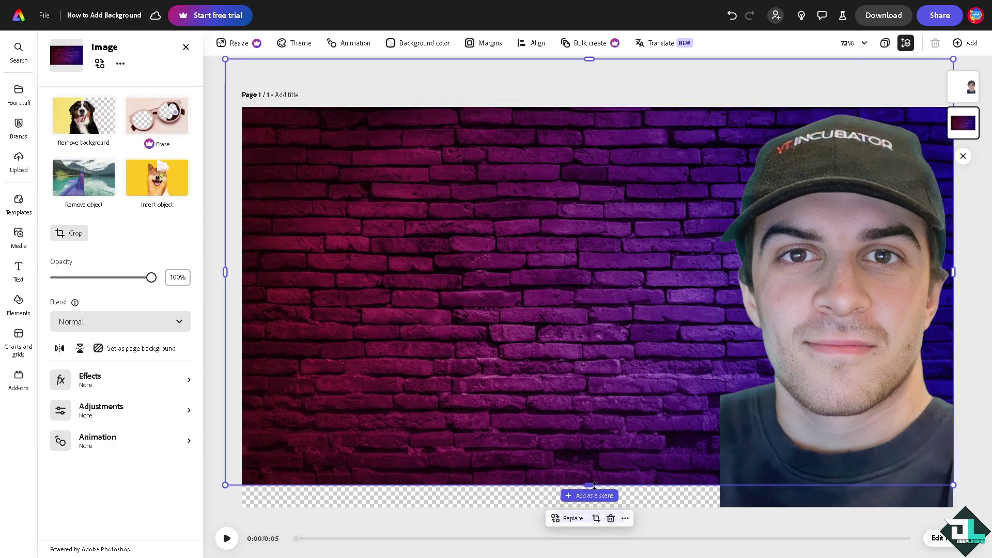
{"action": "left_click_drag", "start_coordinate": [595, 485], "coordinate": [589, 527]}
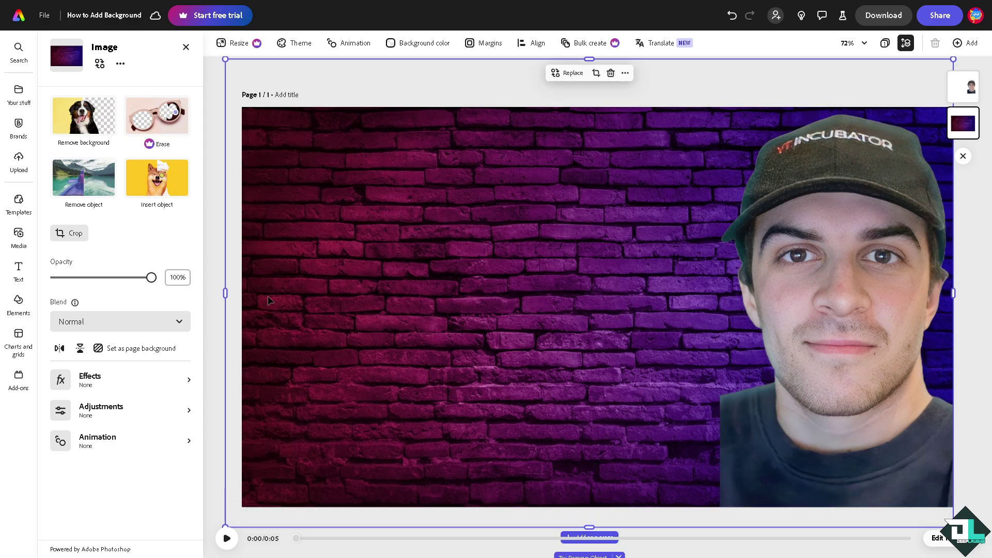
{"action": "left_click", "coordinate": [155, 352]}
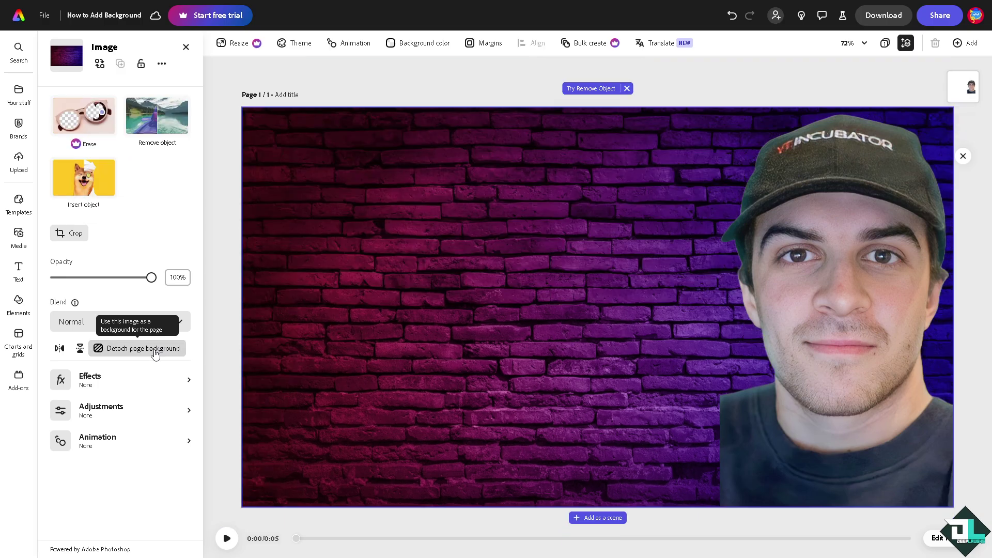
Add the white-clouds-on-black-sky photo from the photo results and make it the page background behind the portrait.
{"action": "left_click", "coordinate": [619, 300]}
{"action": "scroll", "coordinate": [94, 342], "scroll_direction": "down", "scroll_amount": 2}
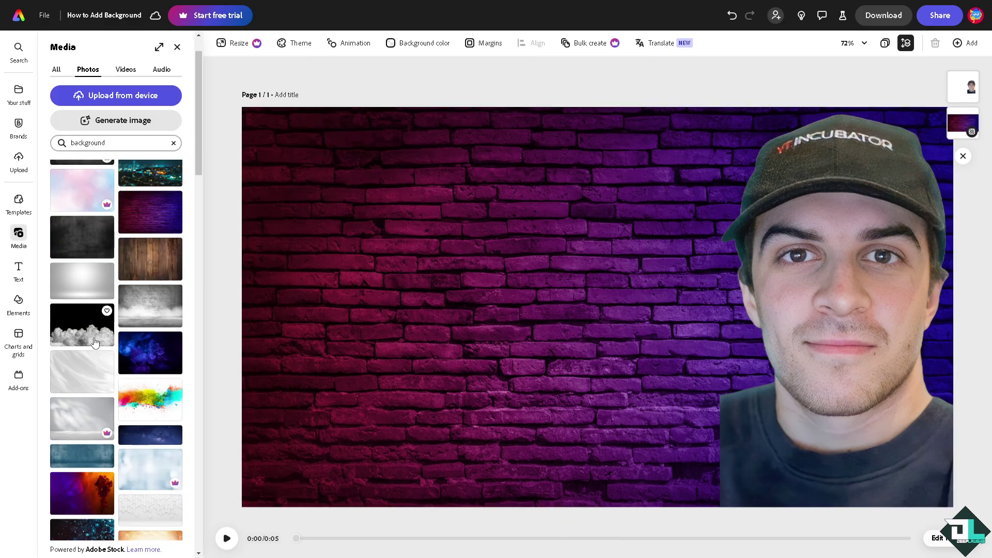
{"action": "left_click", "coordinate": [94, 342]}
{"action": "left_click_drag", "start_coordinate": [525, 266], "coordinate": [437, 240]}
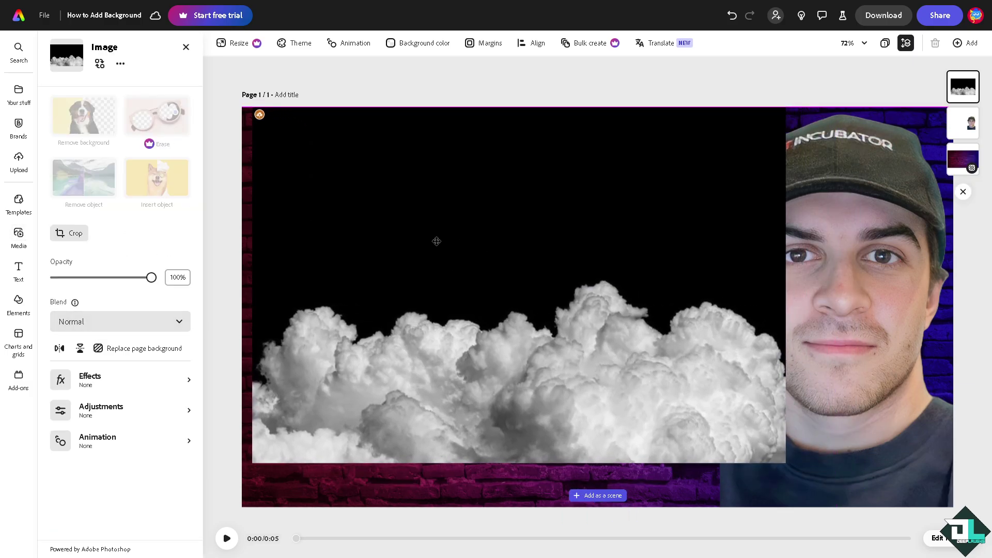
{"action": "left_click", "coordinate": [145, 349]}
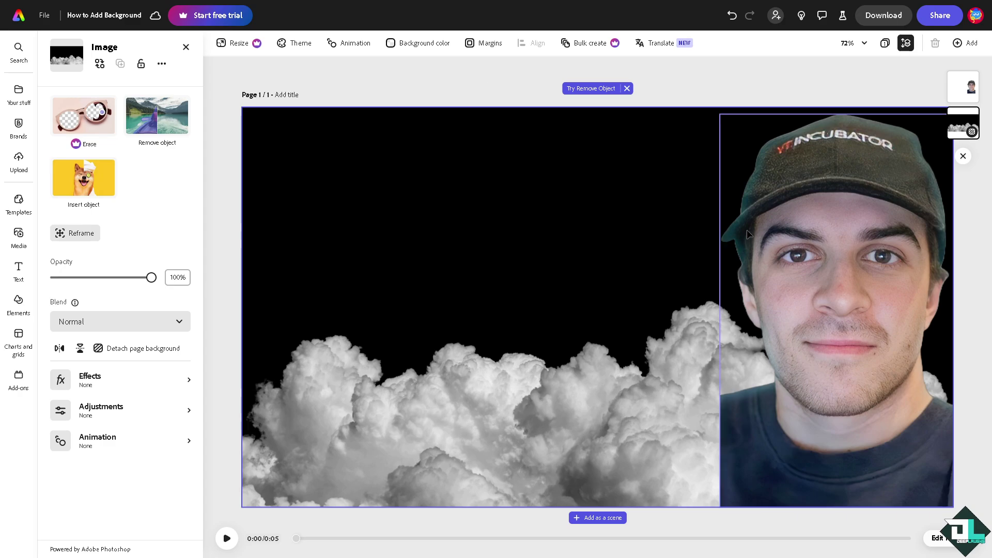
{"action": "left_click", "coordinate": [877, 17]}
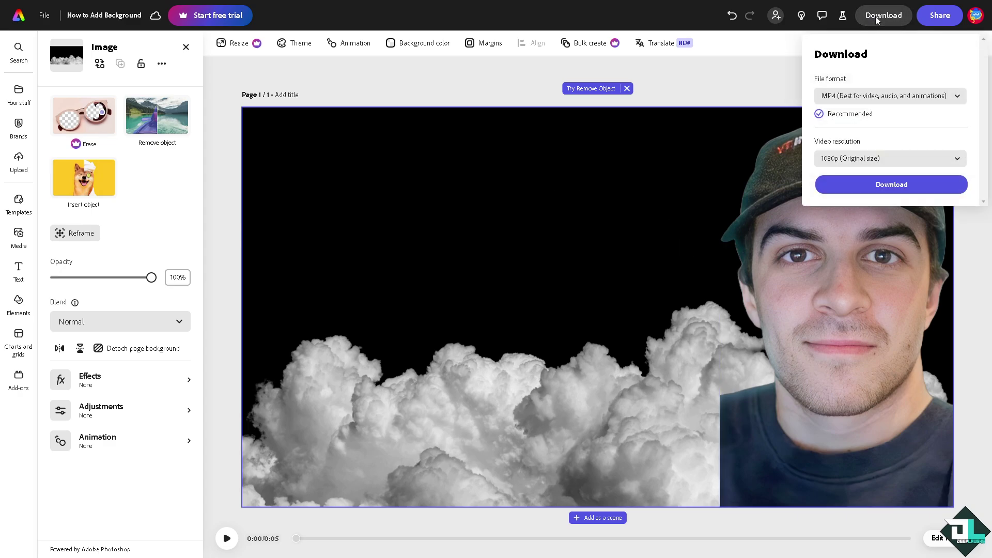
{"action": "left_click", "coordinate": [886, 101]}
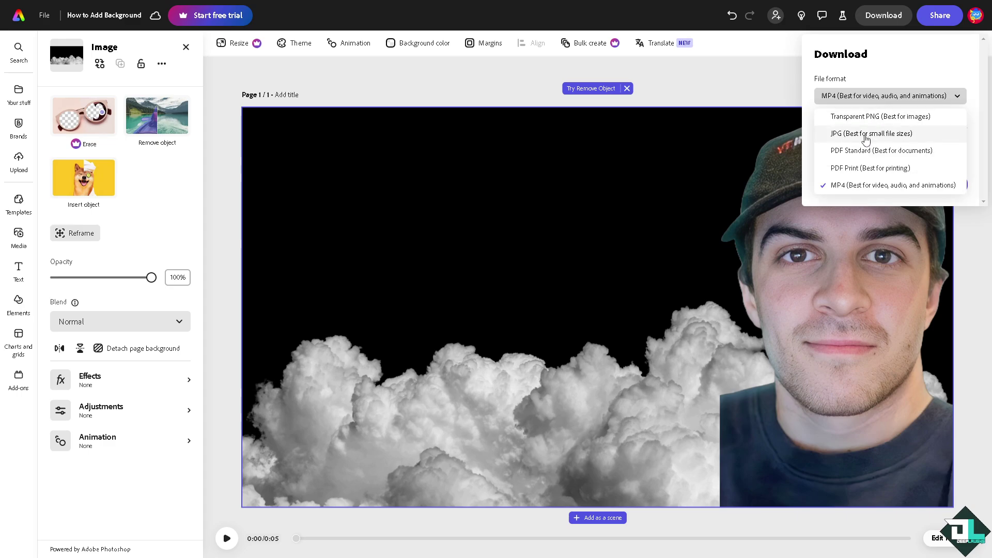
{"action": "left_click", "coordinate": [904, 63]}
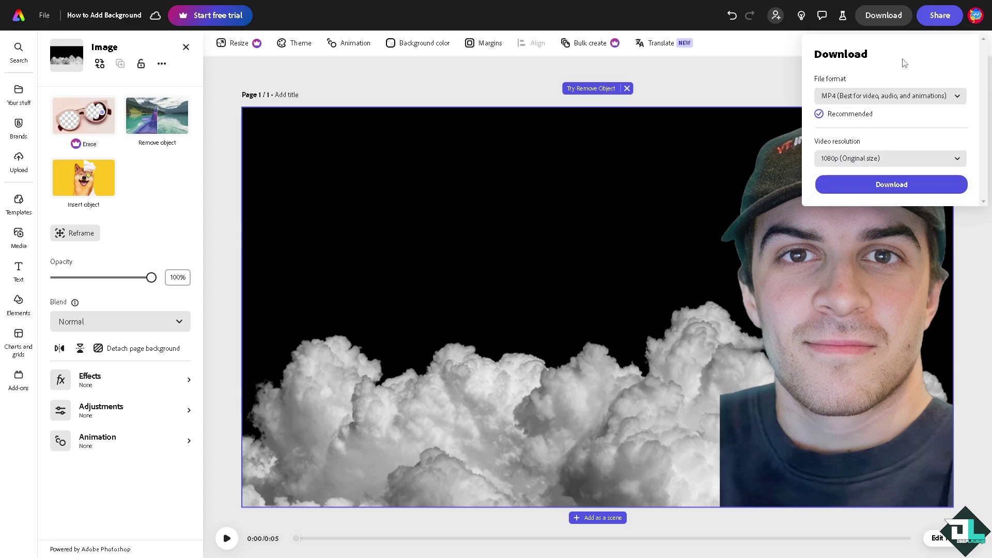
{"action": "left_click", "coordinate": [945, 19]}
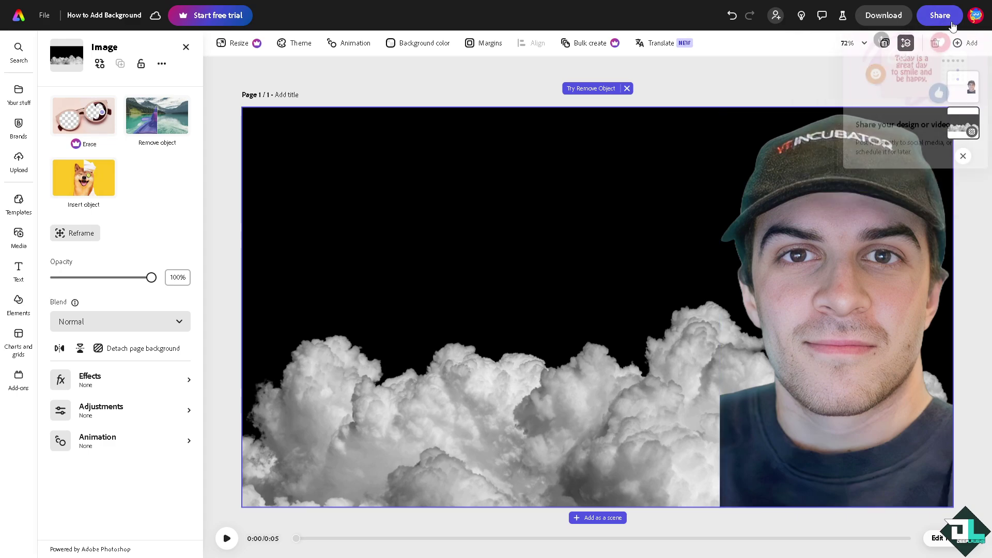
{"action": "left_click", "coordinate": [947, 18]}
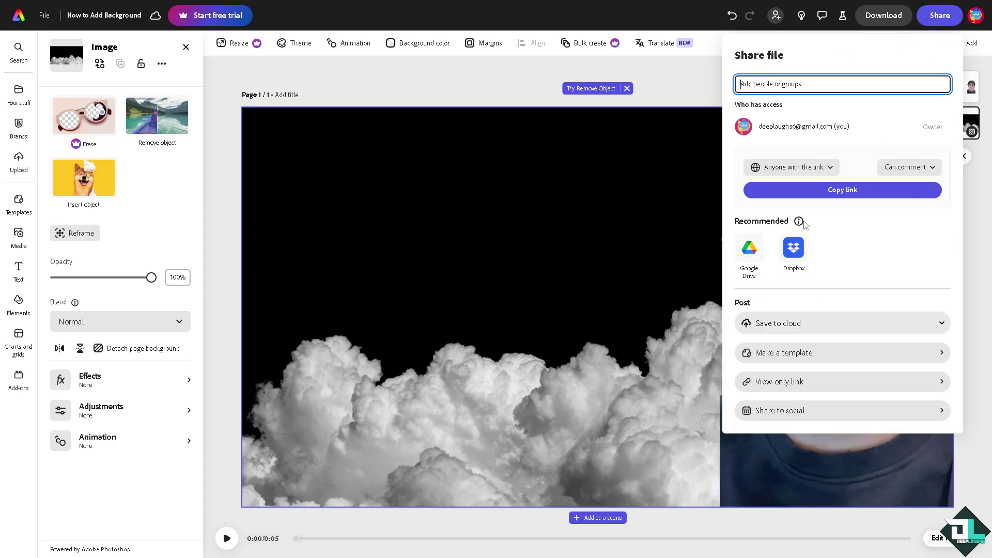
{"action": "left_click", "coordinate": [827, 191]}
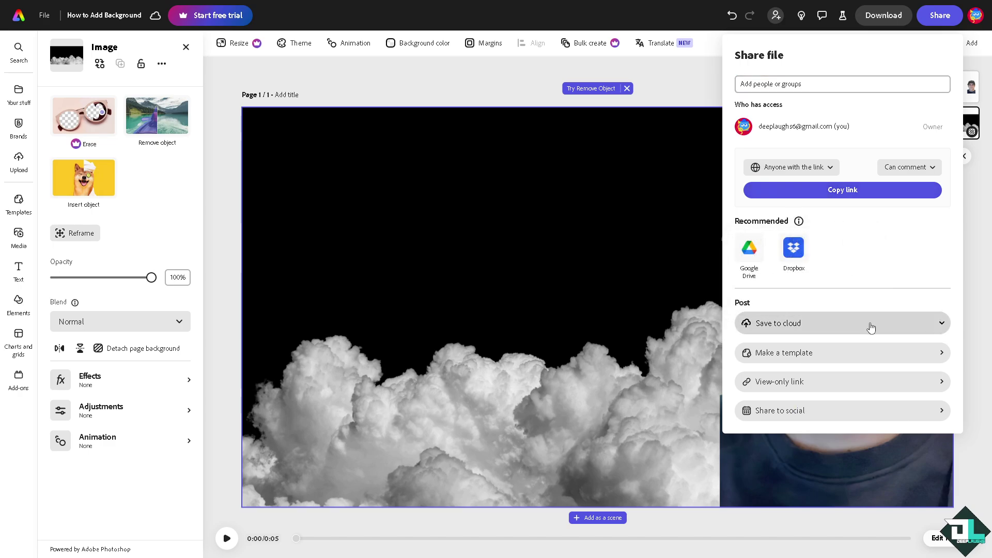
{"action": "left_click", "coordinate": [902, 323]}
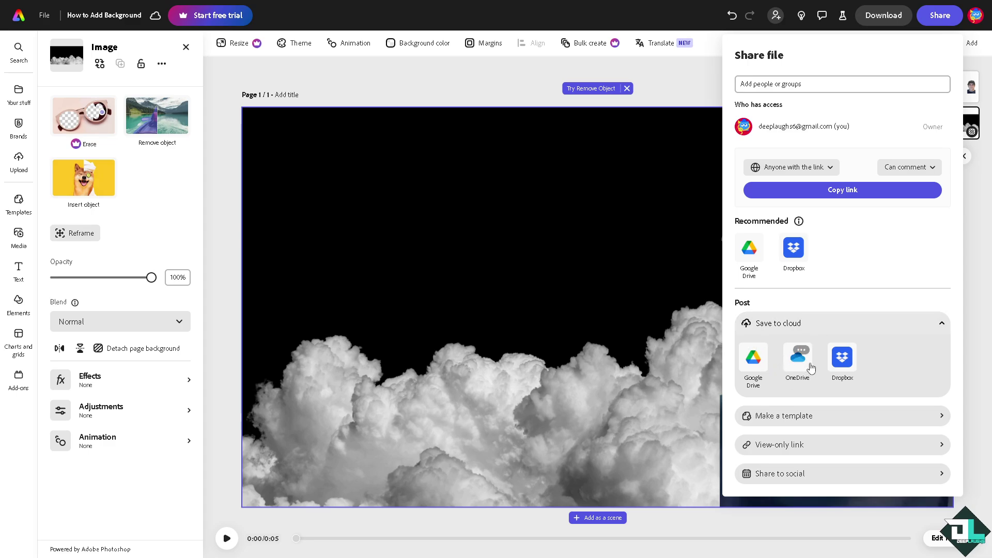
{"action": "left_click", "coordinate": [577, 202]}
{"action": "left_click", "coordinate": [226, 539]}
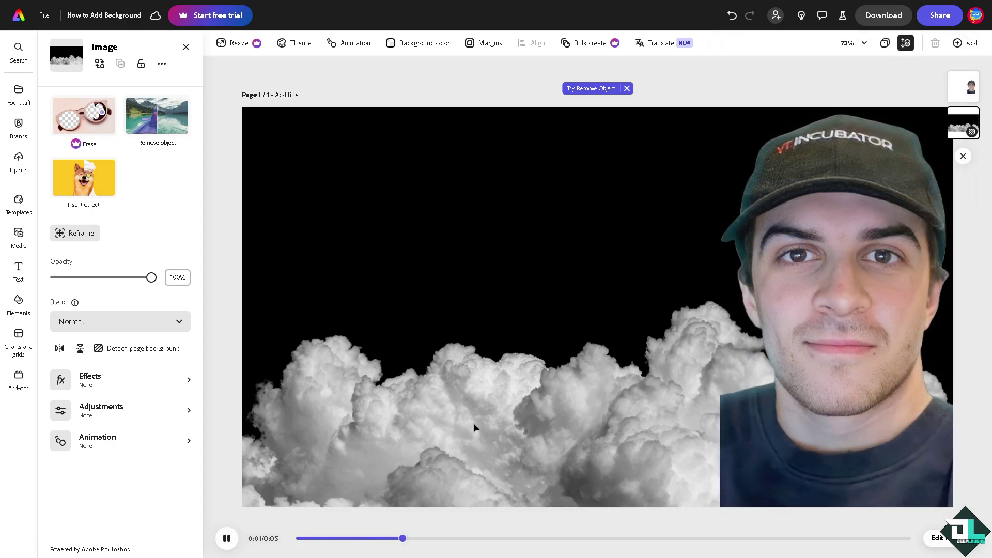